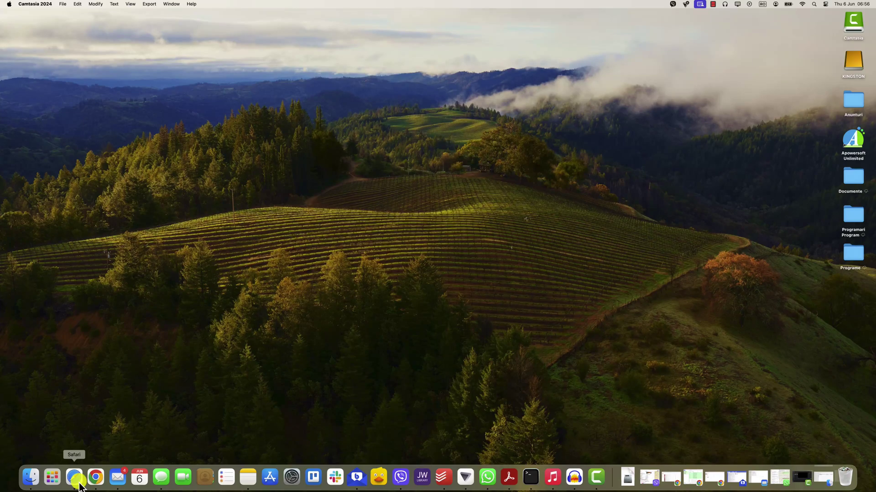
- Launch Safari and load facebook.com to reach the signed-in home feed
click(75, 478)
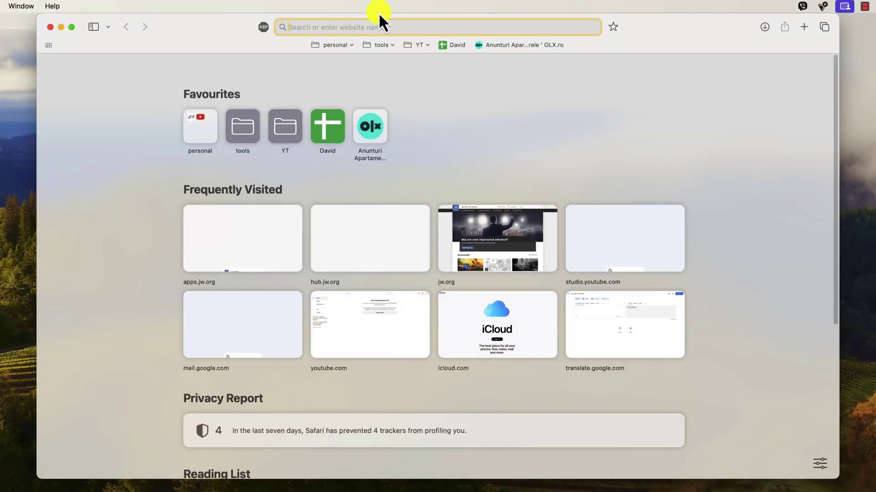
text(facebook.com)
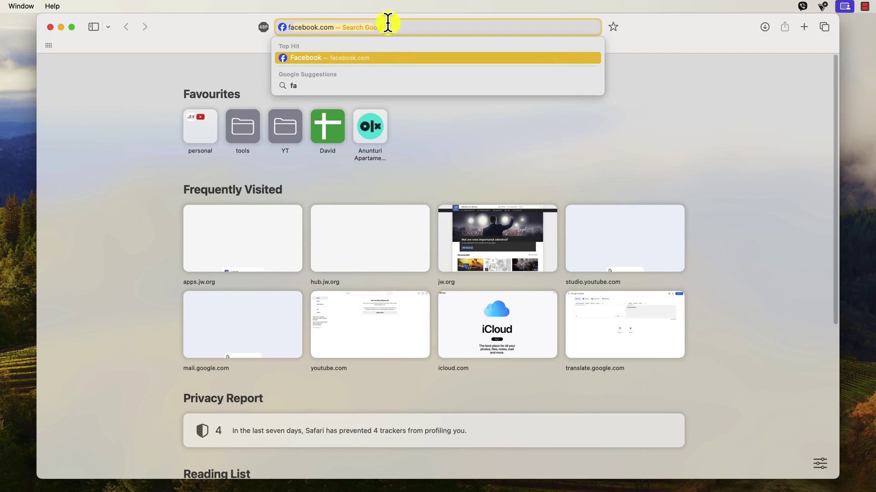
key(Return)
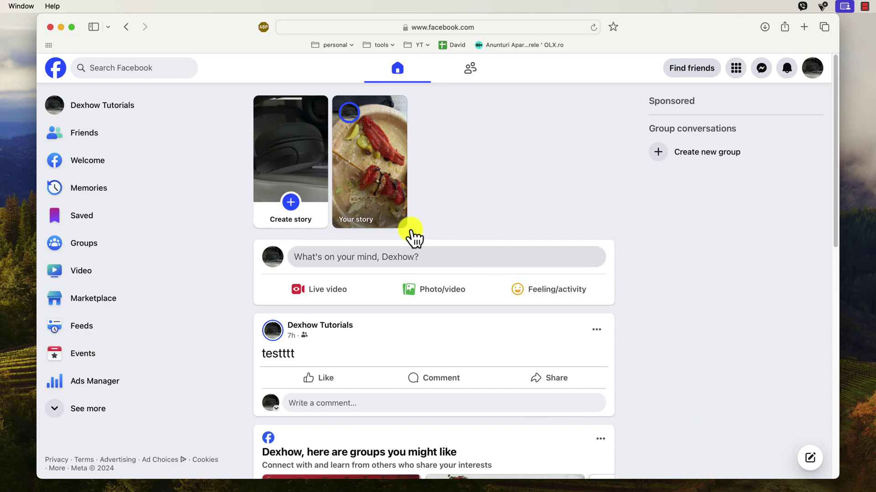
- Give the testttt post on the Dexhow Tutorials profile a Sad reaction
click(118, 110)
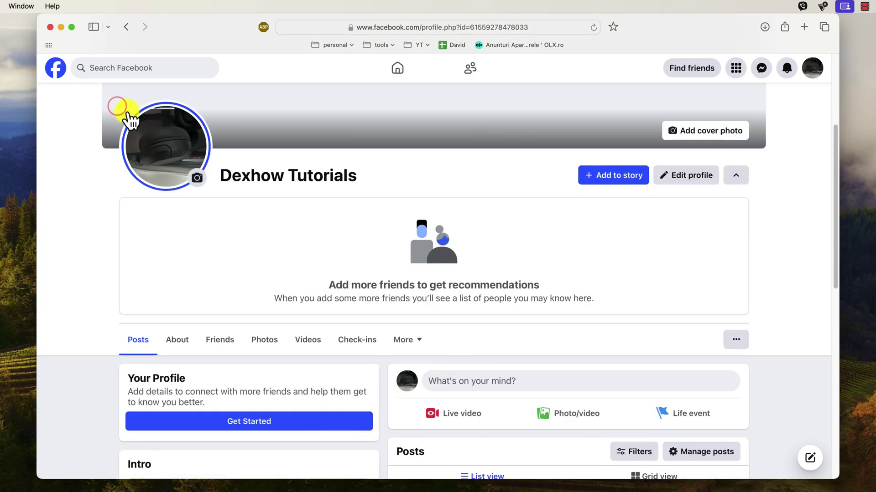
scroll(369, 339, down, 1)
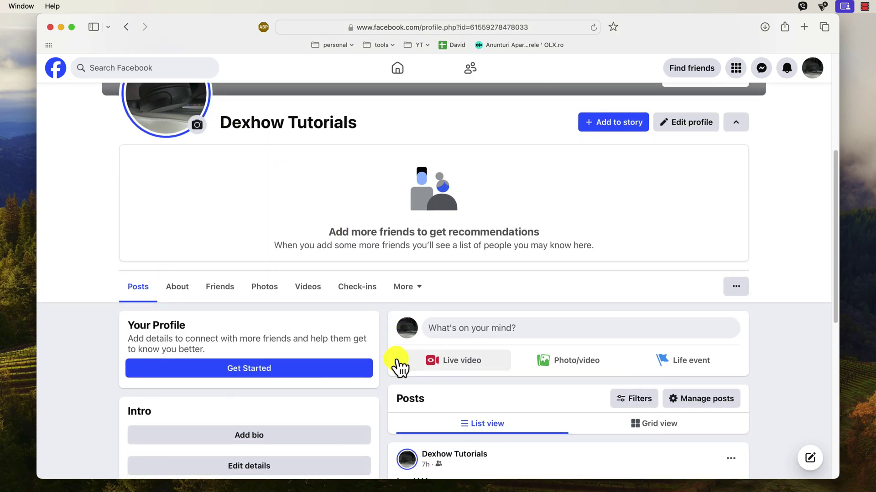
scroll(397, 363, down, 3)
scroll(413, 400, down, 1)
scroll(413, 401, down, 3)
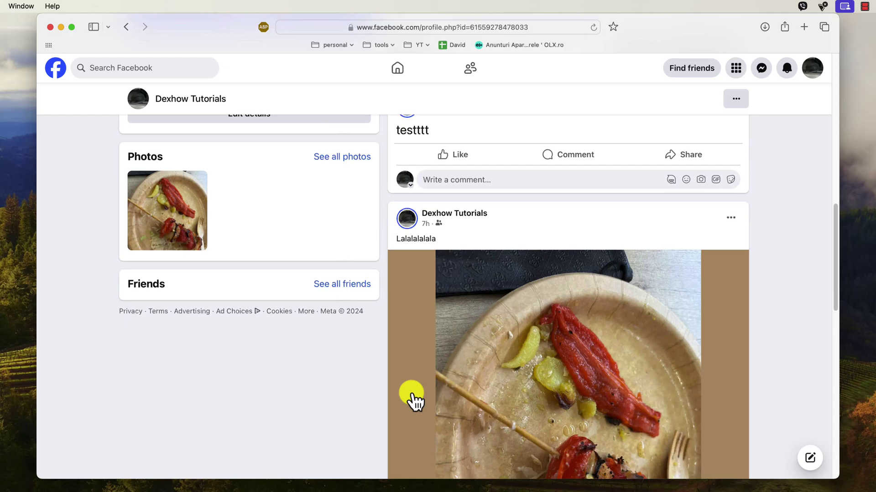
scroll(414, 401, down, 3)
scroll(416, 402, down, 2)
scroll(415, 402, down, 1)
scroll(414, 402, down, 3)
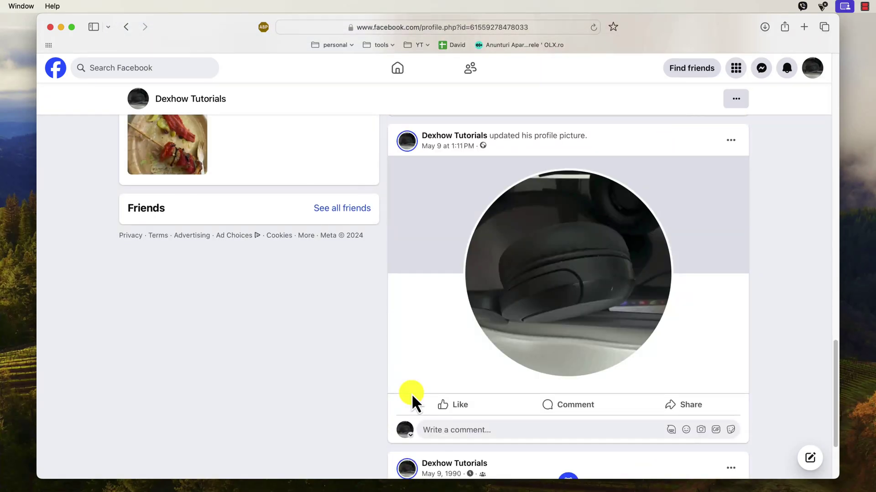
scroll(415, 401, down, 2)
scroll(415, 401, up, 3)
scroll(414, 402, up, 3)
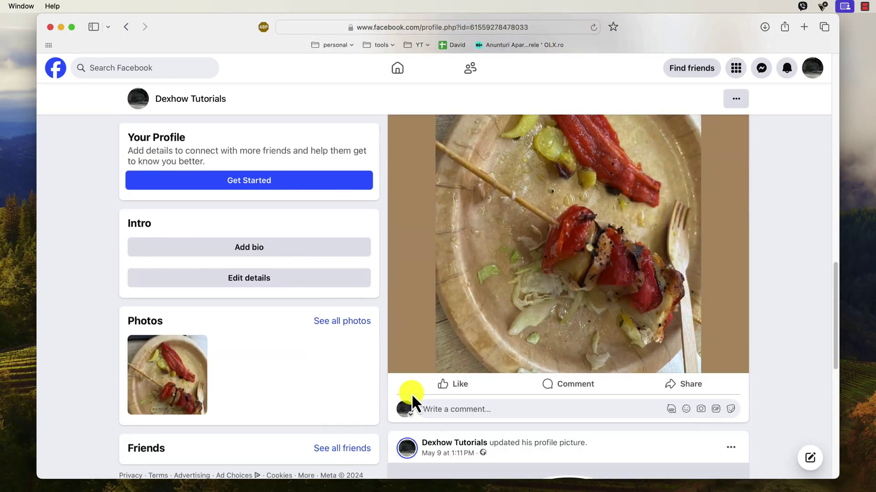
scroll(415, 401, up, 3)
scroll(415, 401, up, 3)
scroll(415, 401, down, 3)
click(532, 273)
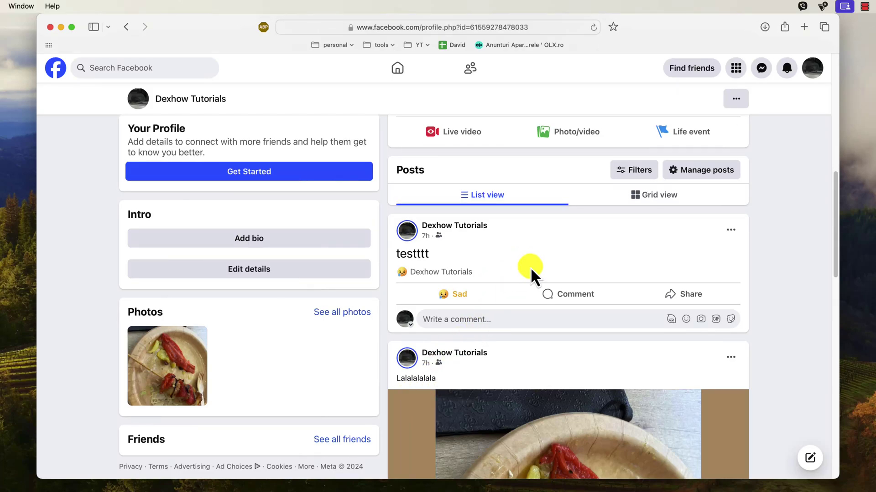
click(500, 240)
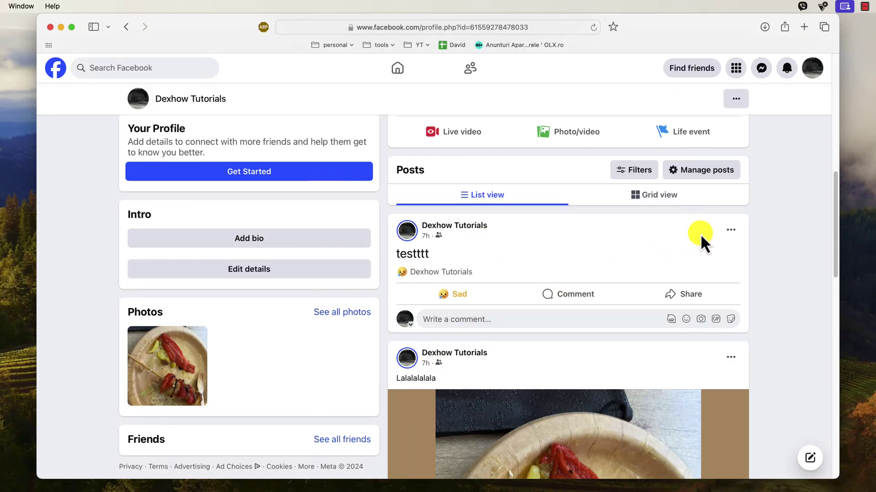
- Send the testttt post to trash and confirm with Move
click(730, 233)
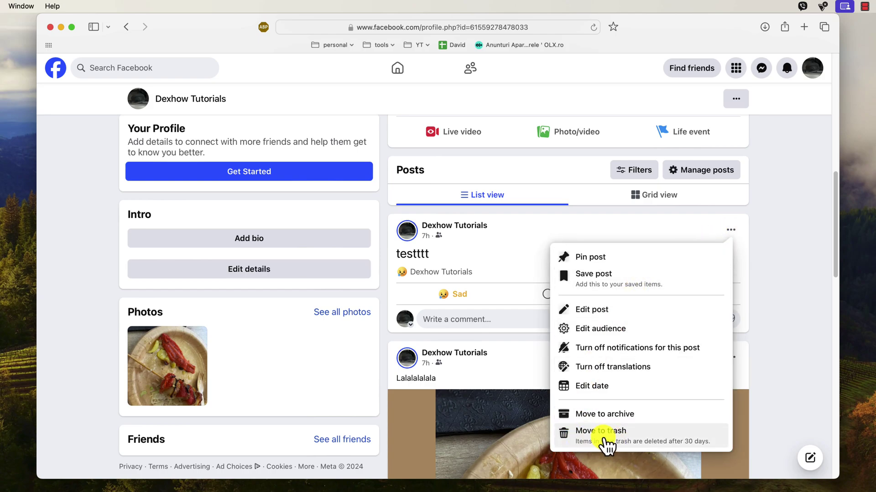
click(605, 439)
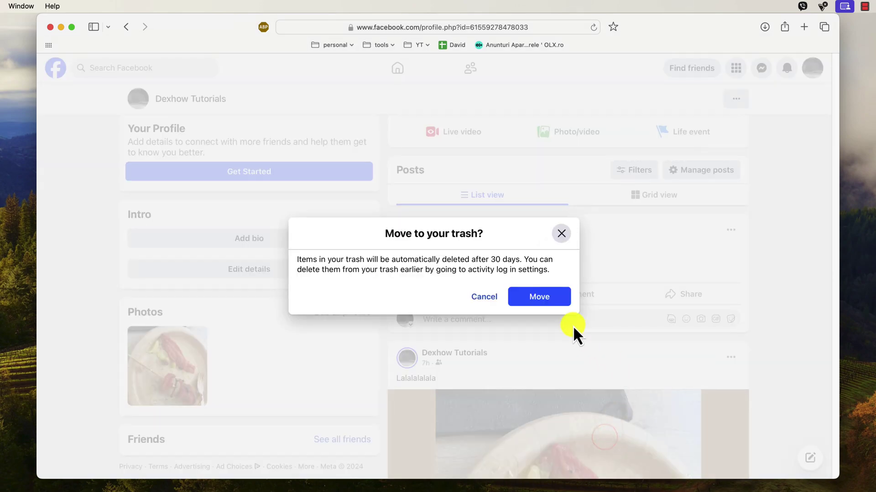
click(540, 297)
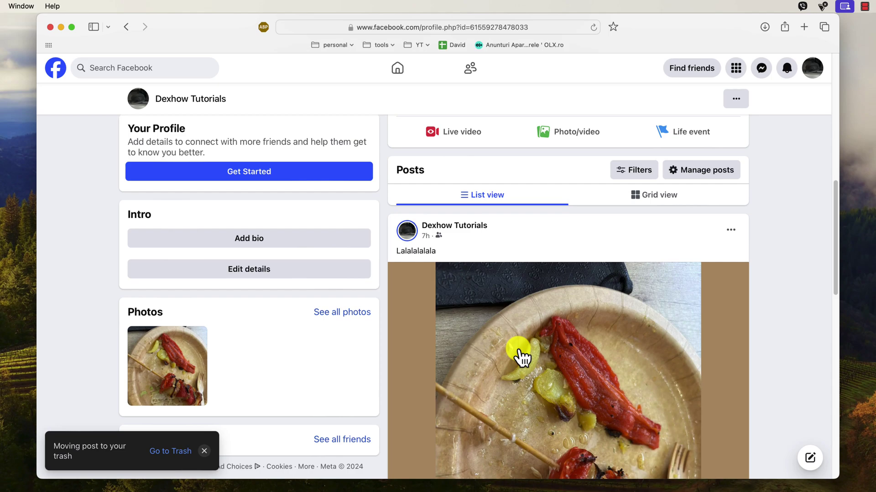
scroll(649, 352, down, 1)
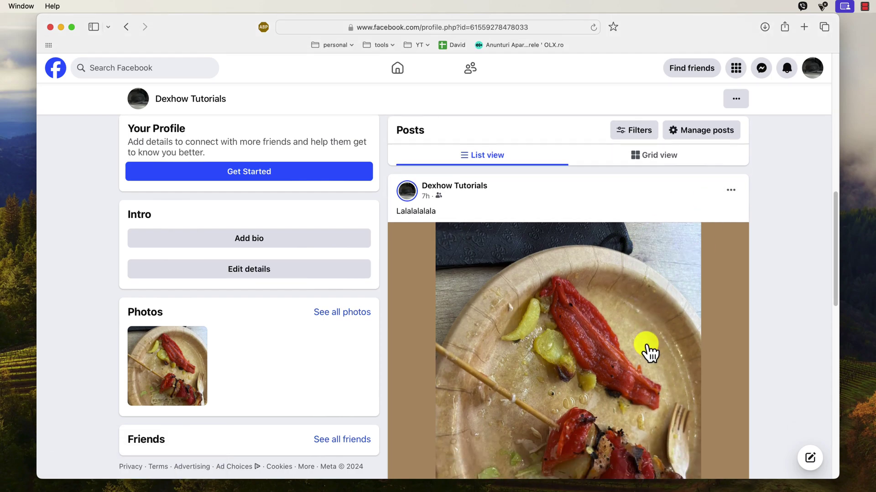
scroll(649, 352, up, 3)
- Trash the Lalalalala photo post and confirm the move
click(731, 291)
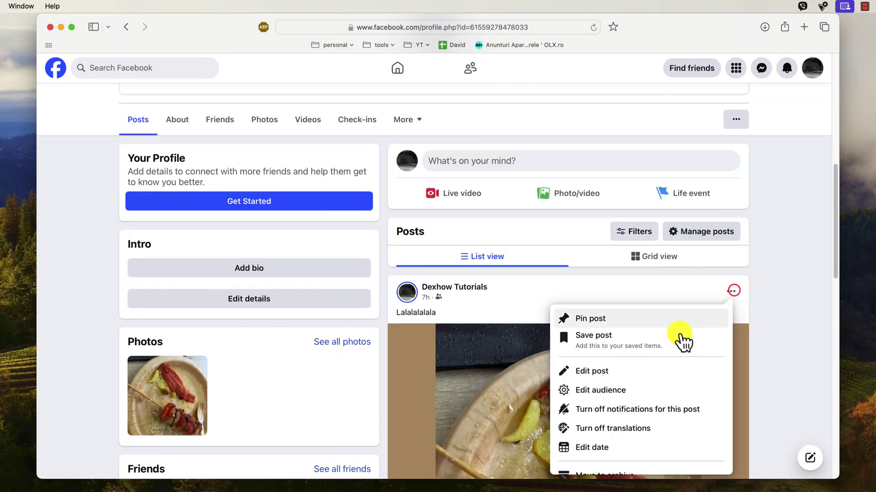
scroll(623, 457, down, 2)
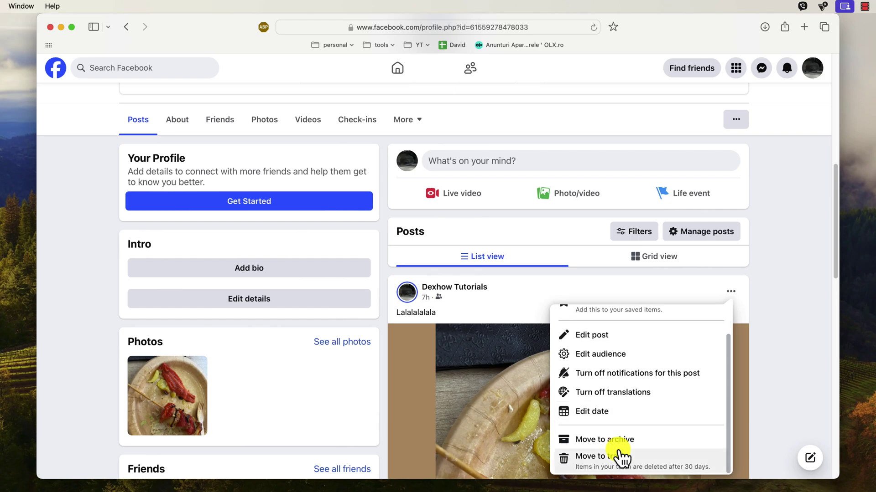
click(623, 455)
click(543, 297)
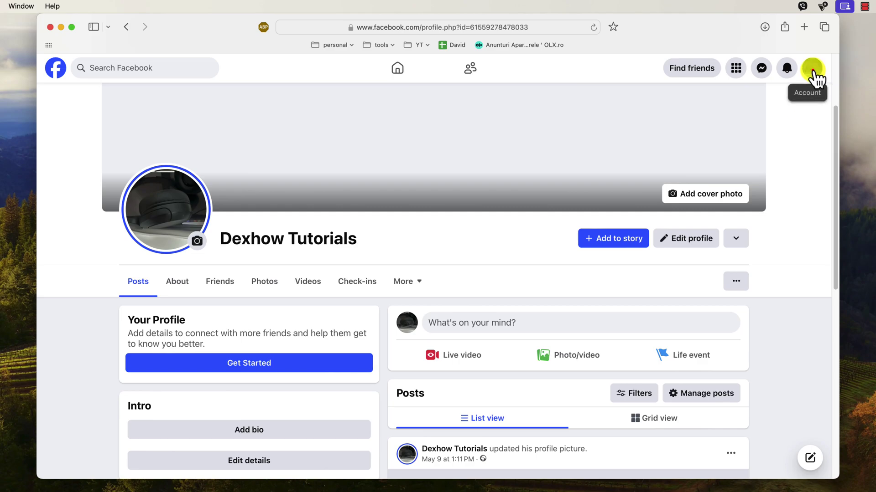
- Reach the full Settings page through the avatar's Settings & privacy menu
click(812, 70)
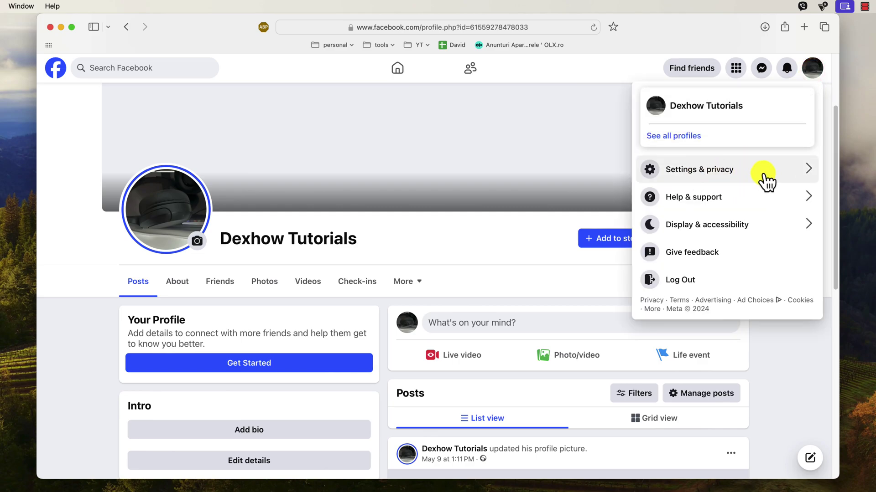
click(722, 171)
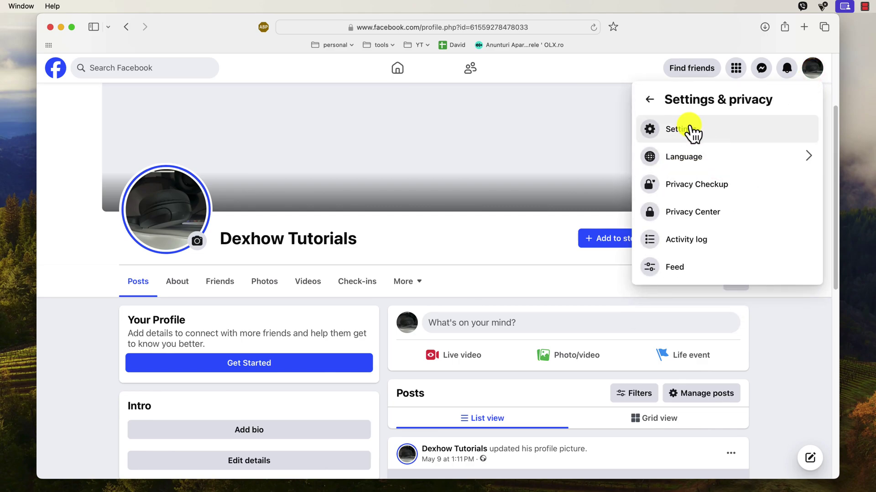
click(687, 133)
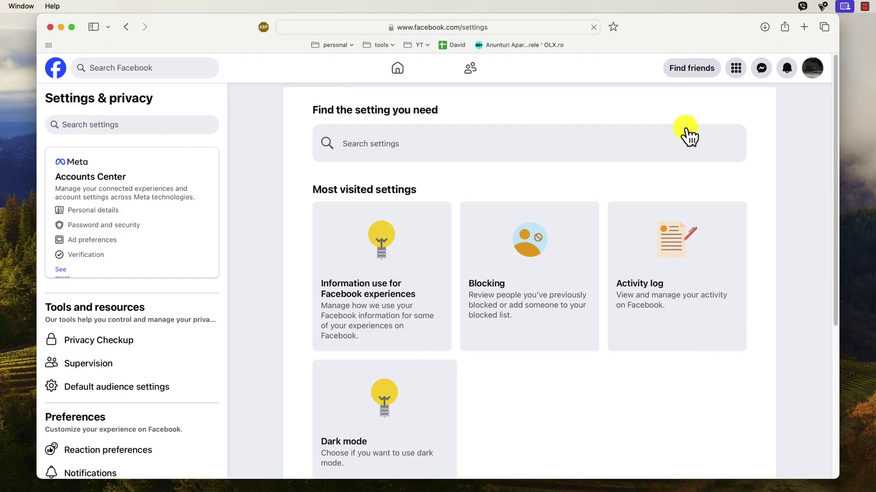
scroll(60, 438, down, 2)
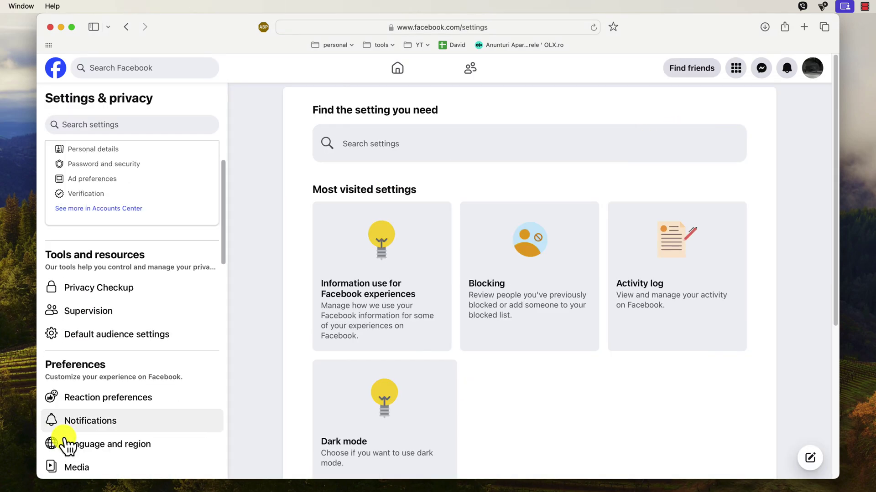
scroll(69, 443, down, 2)
scroll(69, 443, down, 2)
scroll(69, 443, down, 1)
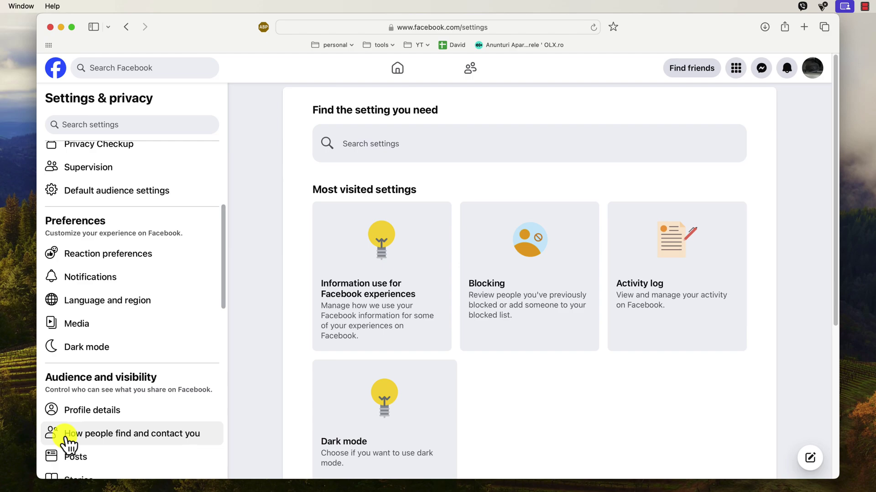
scroll(68, 443, down, 1)
scroll(68, 443, down, 1)
scroll(68, 443, down, 1)
scroll(68, 444, down, 2)
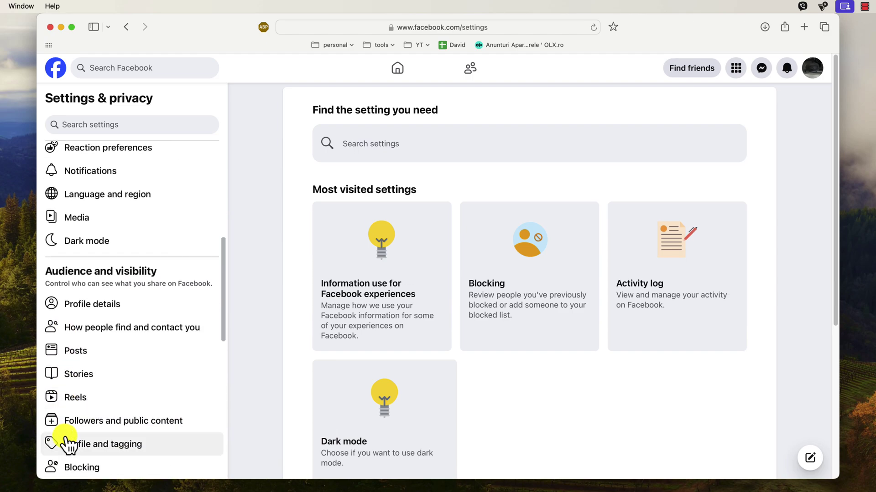
scroll(67, 444, down, 2)
scroll(70, 445, down, 2)
scroll(65, 438, down, 4)
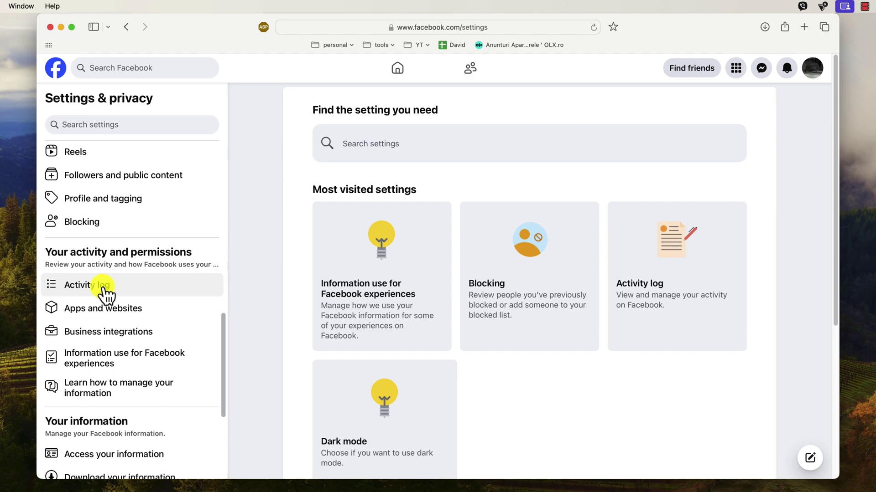
- Open the Activity log's Trash, listing the Lalalalala and testttt posts
click(107, 294)
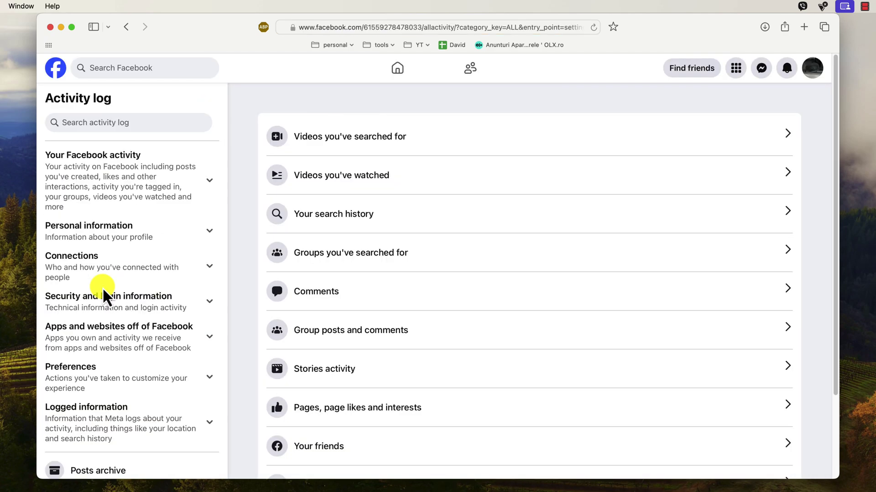
scroll(153, 415, down, 1)
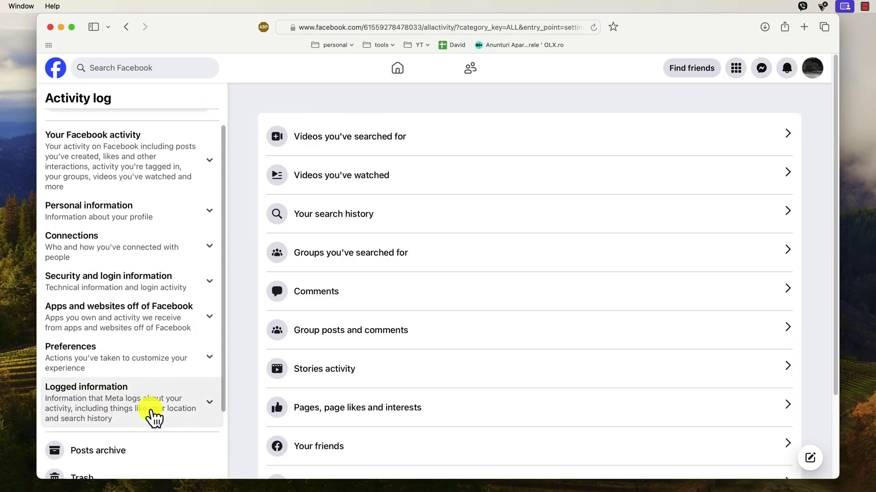
scroll(153, 420, down, 3)
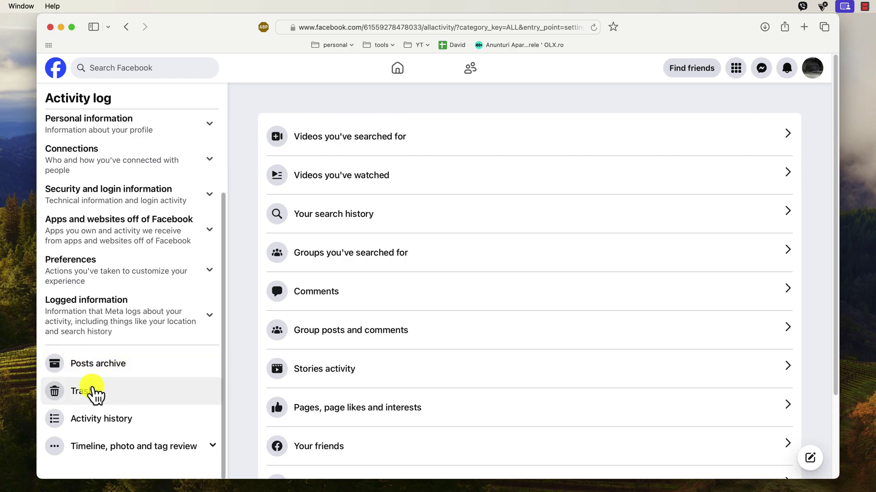
click(98, 394)
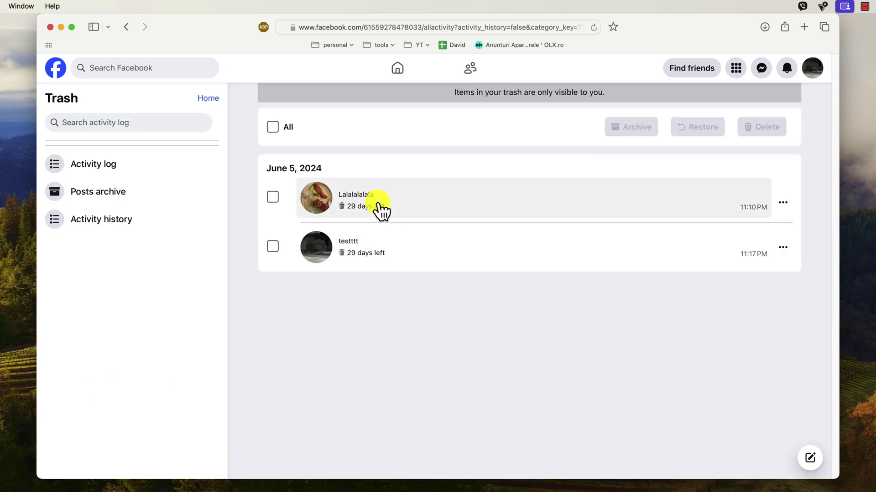
- Select the testttt post in Trash and permanently delete it
click(273, 251)
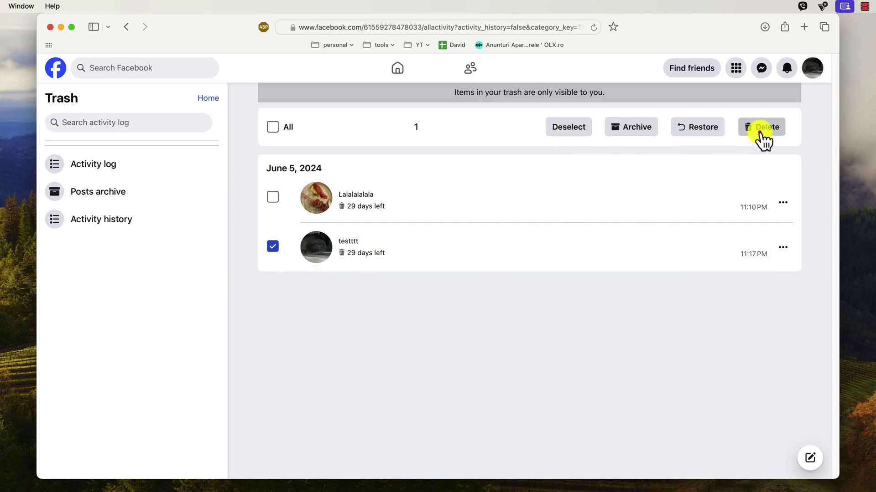
click(760, 130)
click(537, 295)
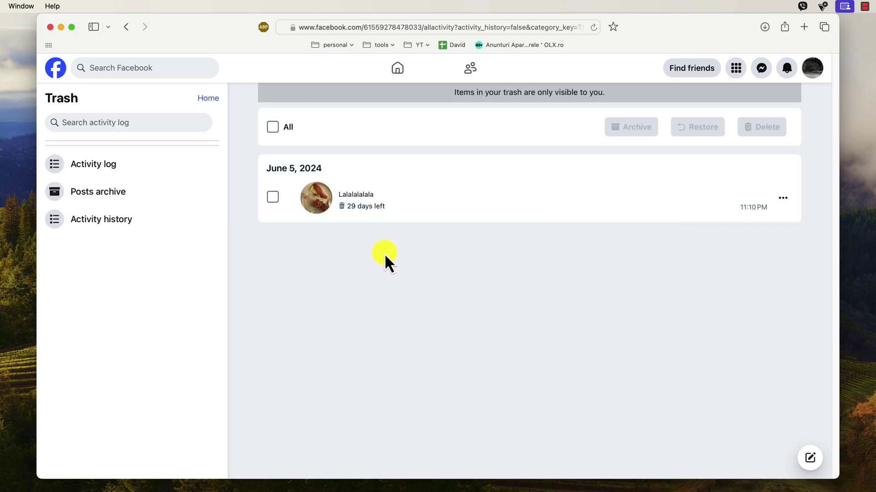
- Select the Lalalalala post in Trash and restore it to the profile
click(272, 197)
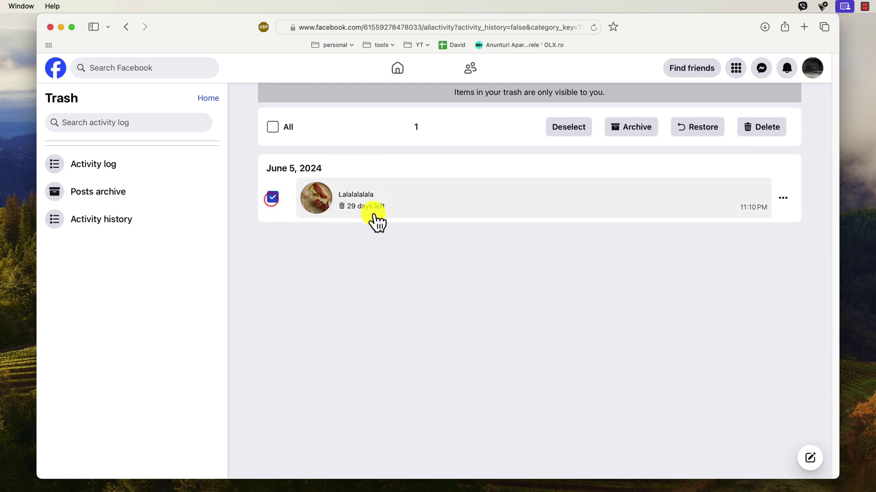
click(711, 129)
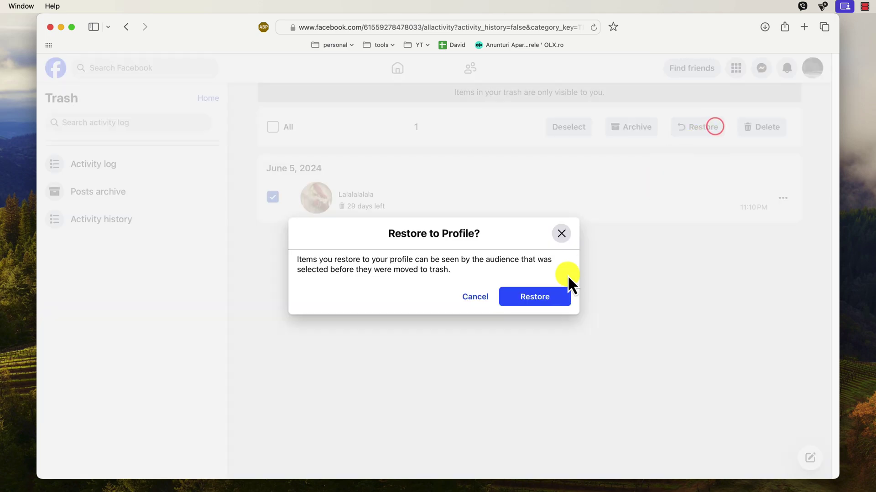
click(551, 297)
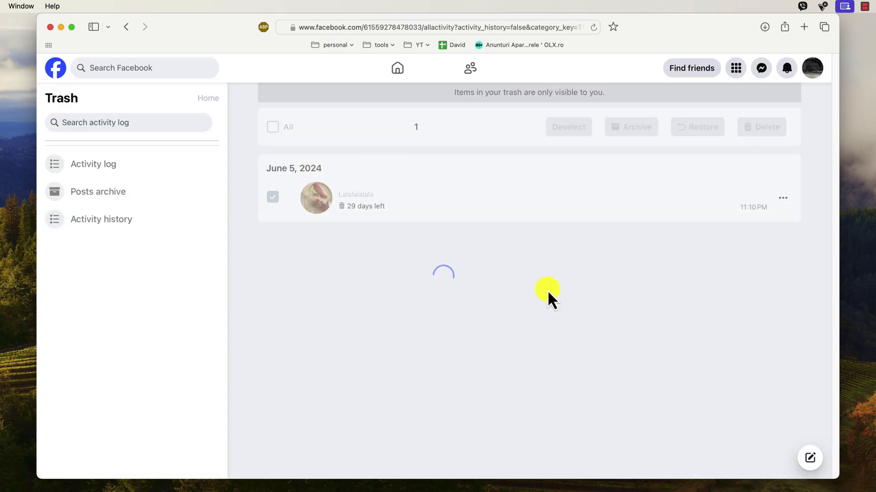